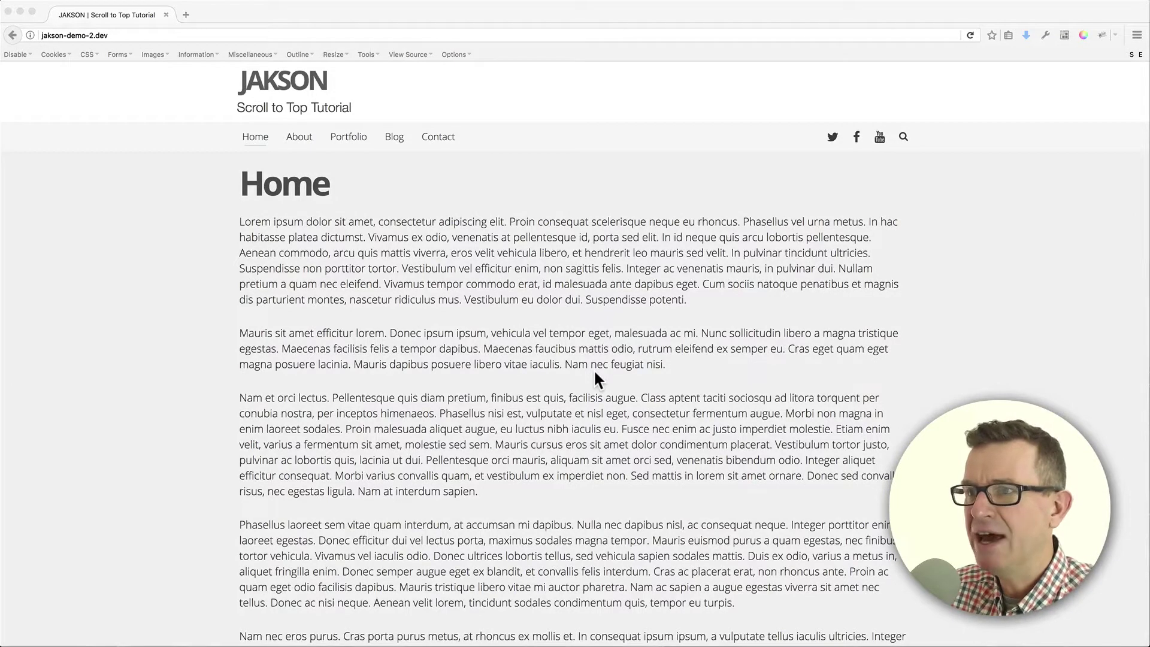
Search the plugin directory for 'WPFront Scroll Top' from Plugins > Add New.
key(super+Tab)
key(super+Tab)
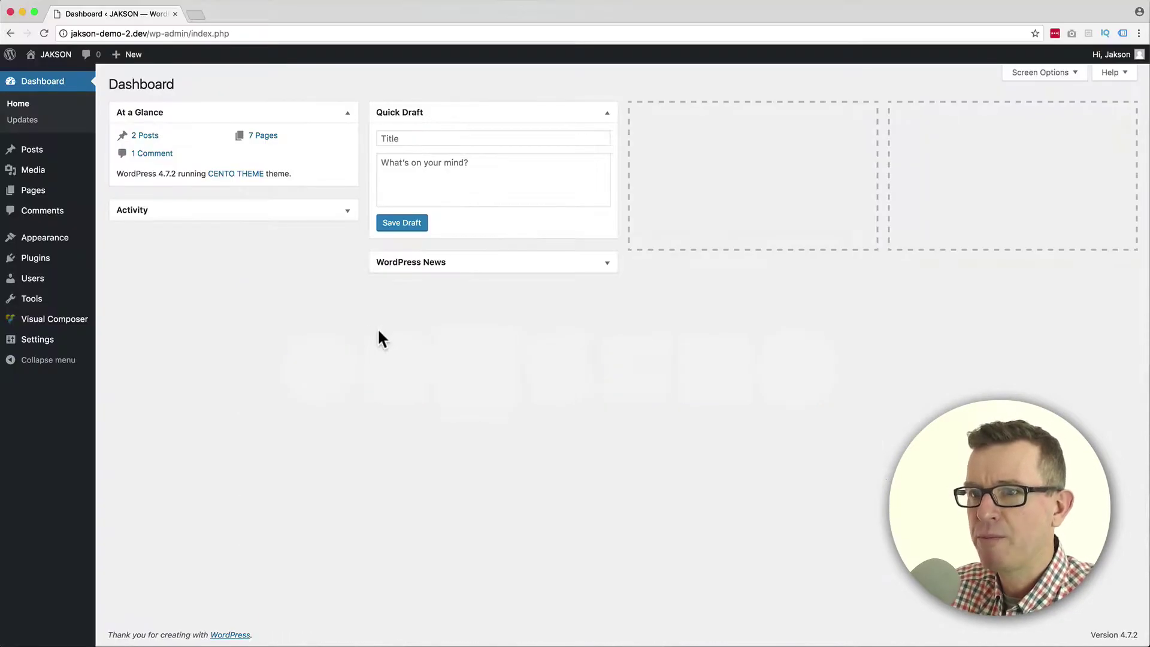
mouse_move(35, 258)
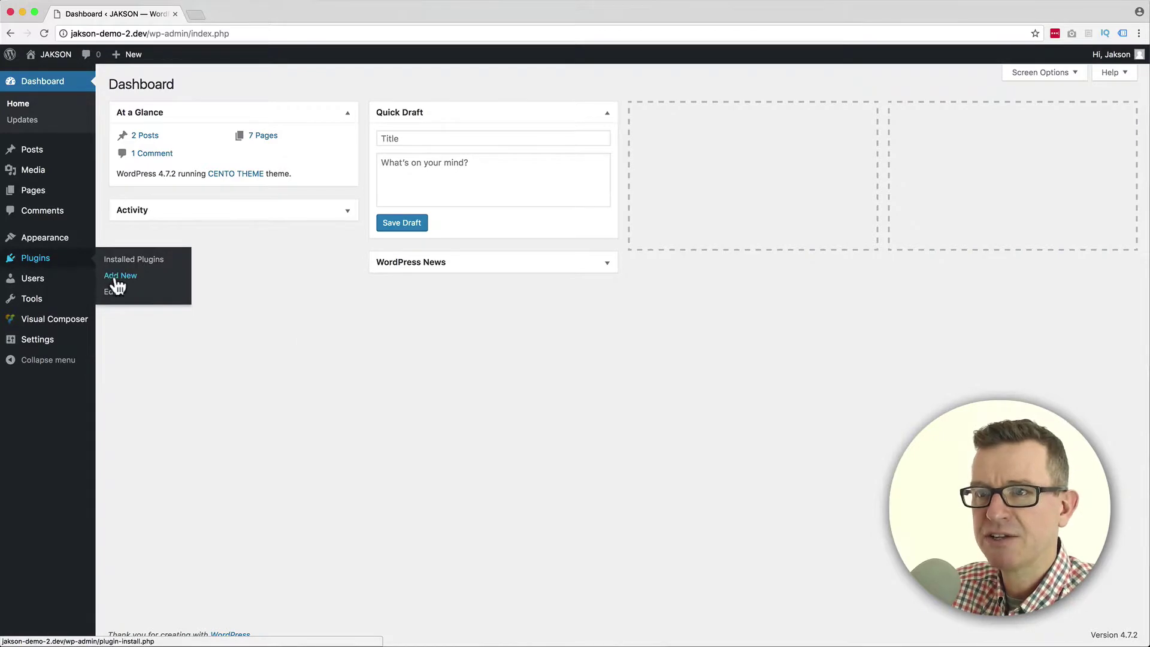
click(117, 281)
key(super+Tab)
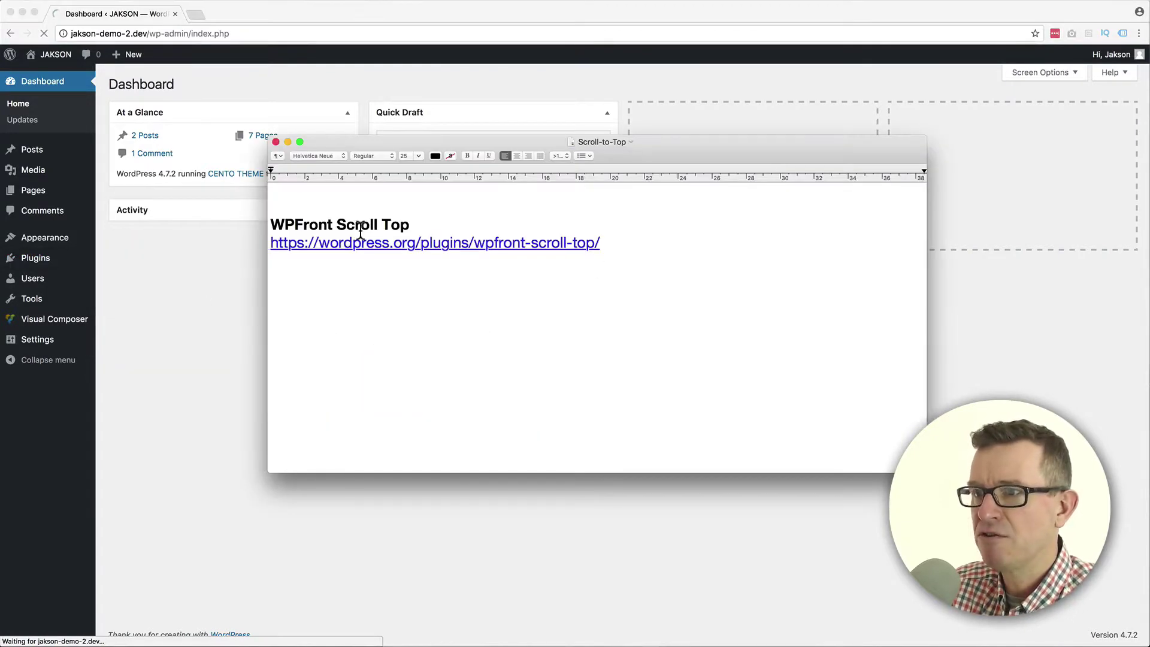
drag(415, 227, 254, 226)
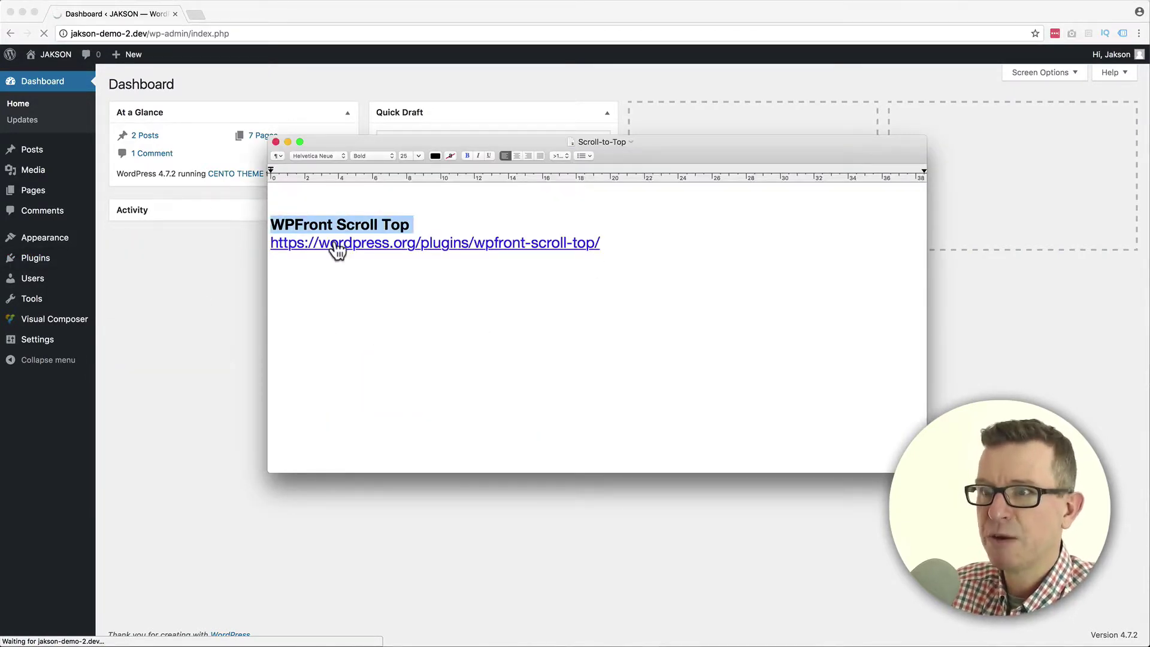
key(super+Tab)
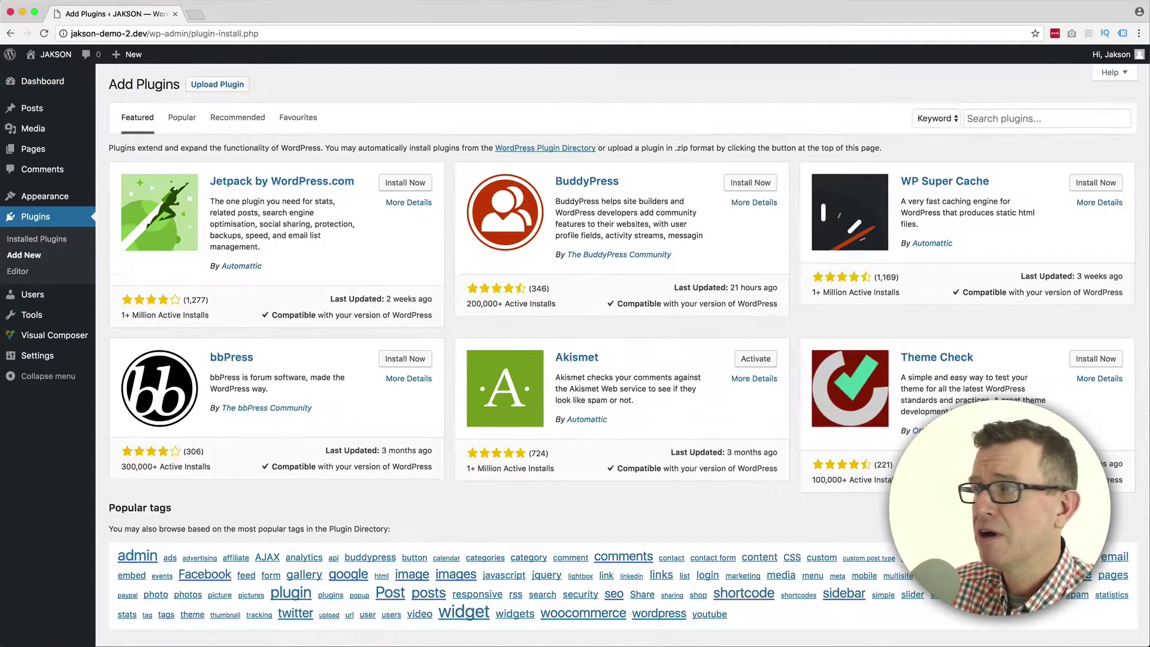
click(1067, 118)
text(WPFront Scroll Top)
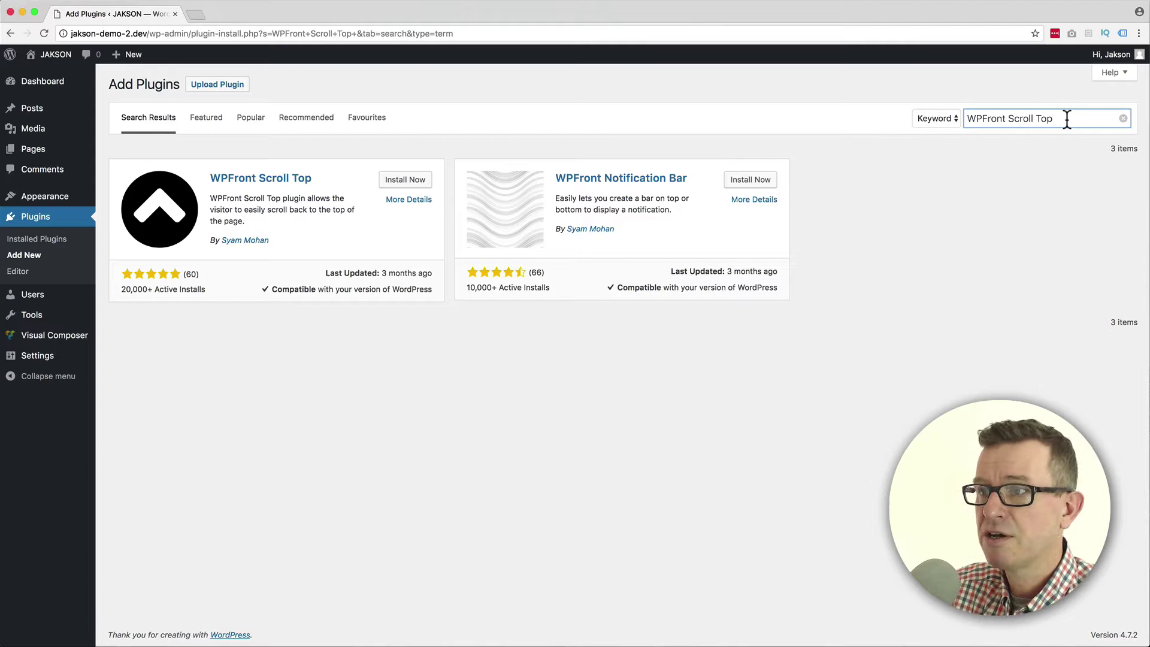
Install the WPFront Scroll Top plugin and activate it.
click(404, 180)
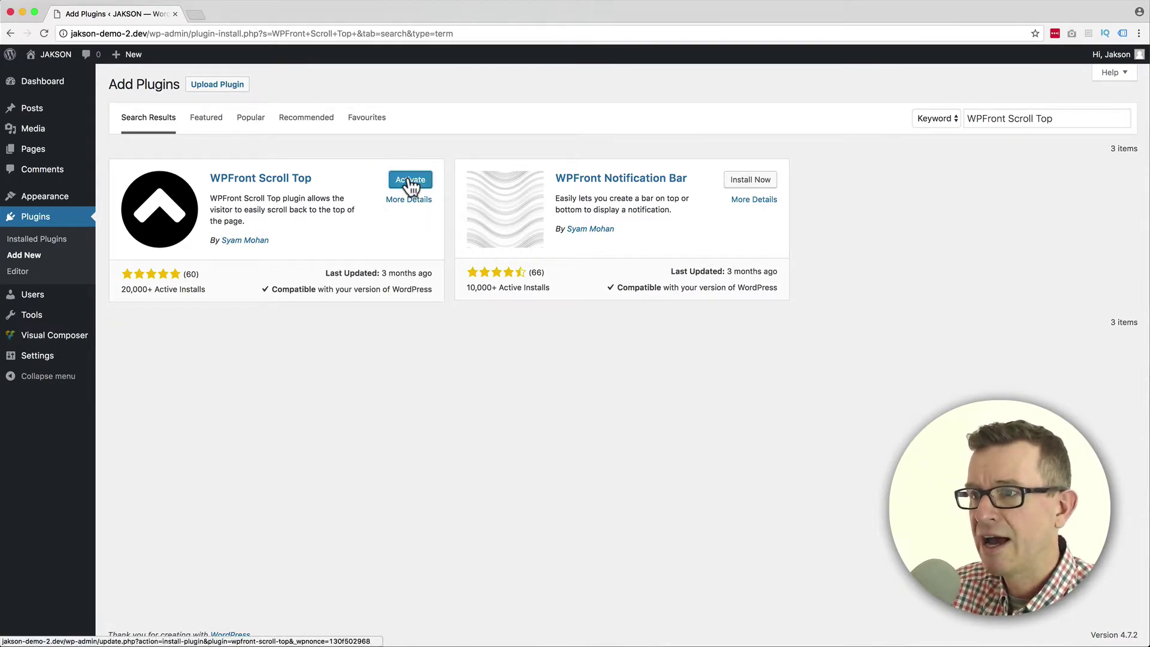
click(414, 182)
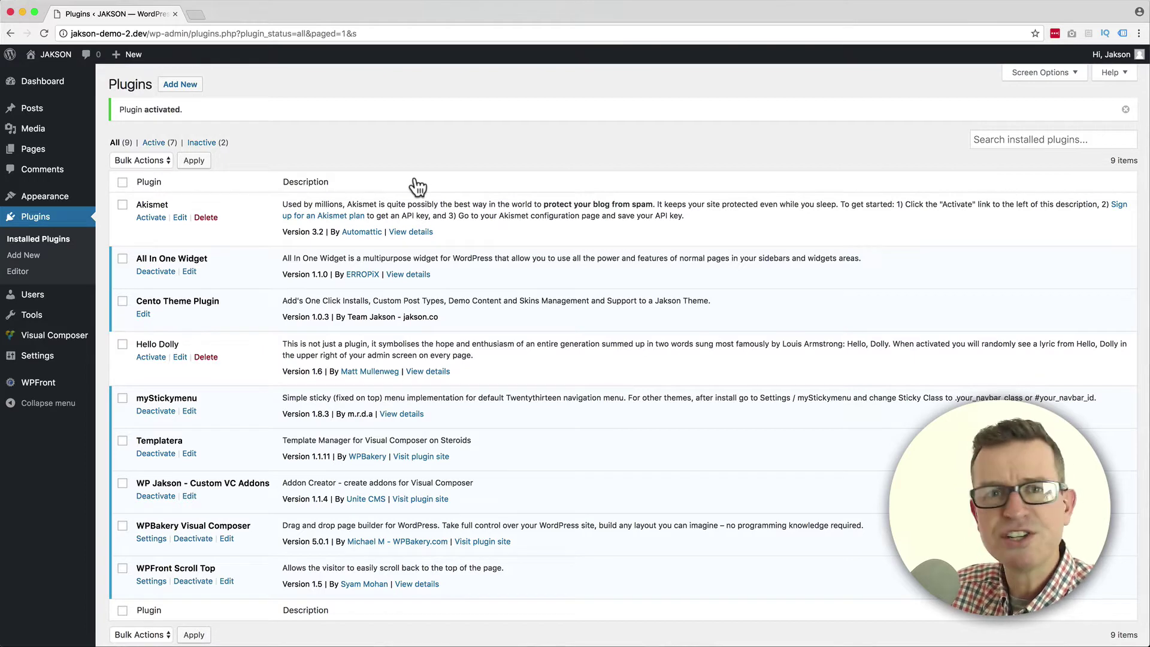
mouse_move(37, 384)
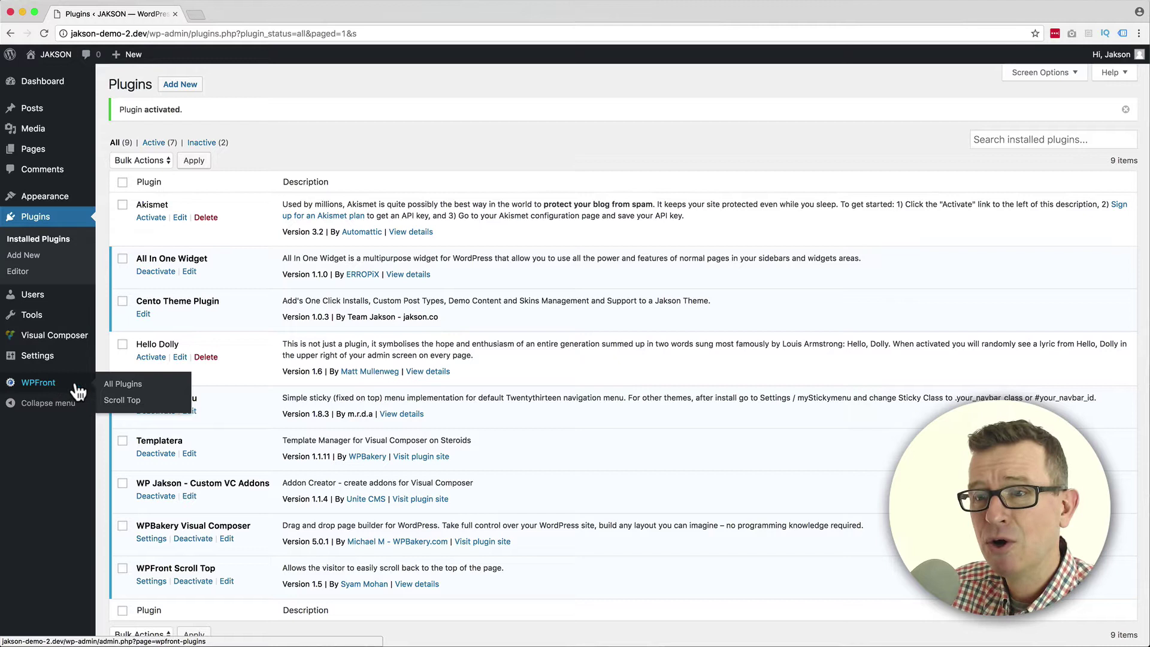
Tick Enabled in the WPFront Scroll Top settings and save the changes.
click(131, 392)
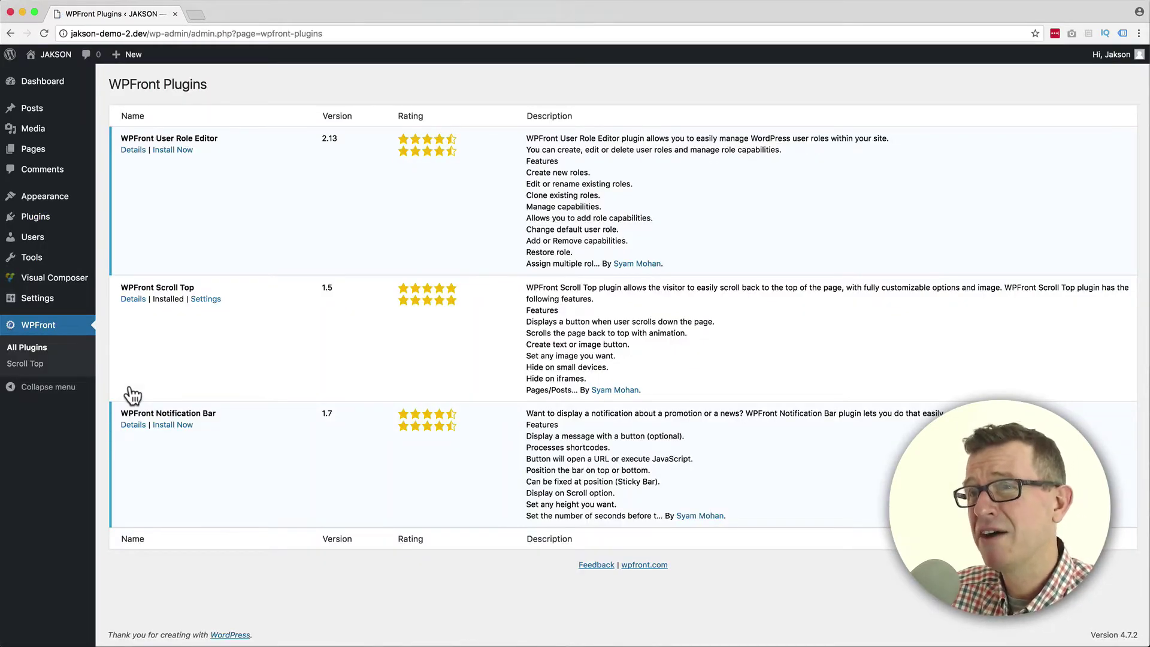
click(31, 365)
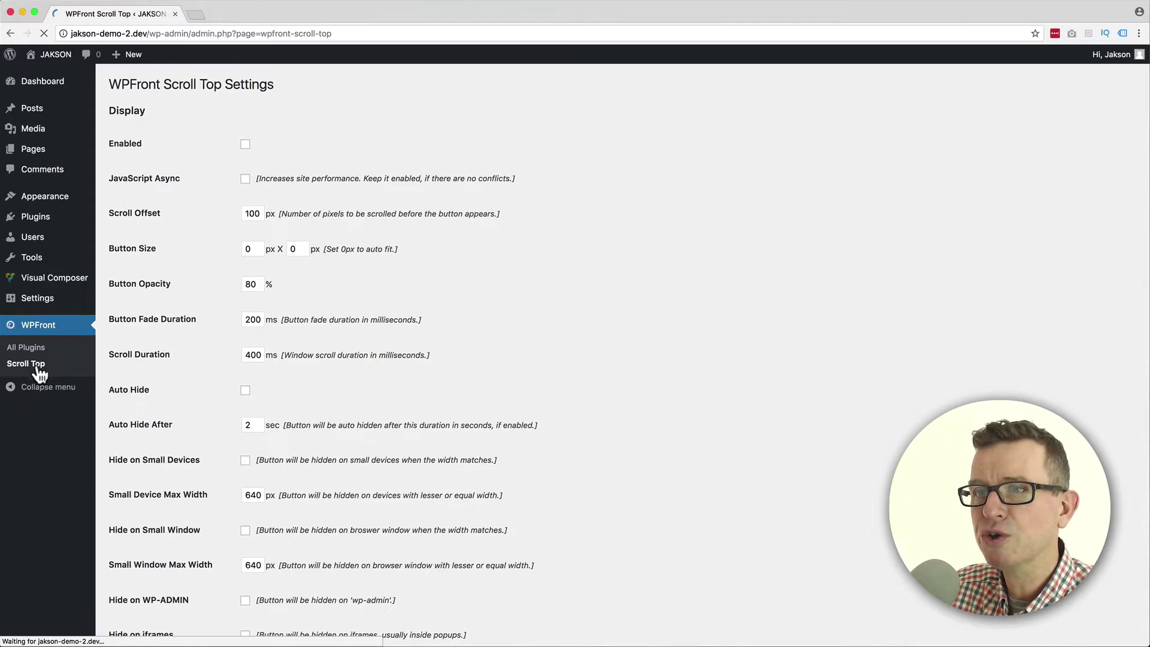
click(245, 146)
scroll(404, 170, down, 15)
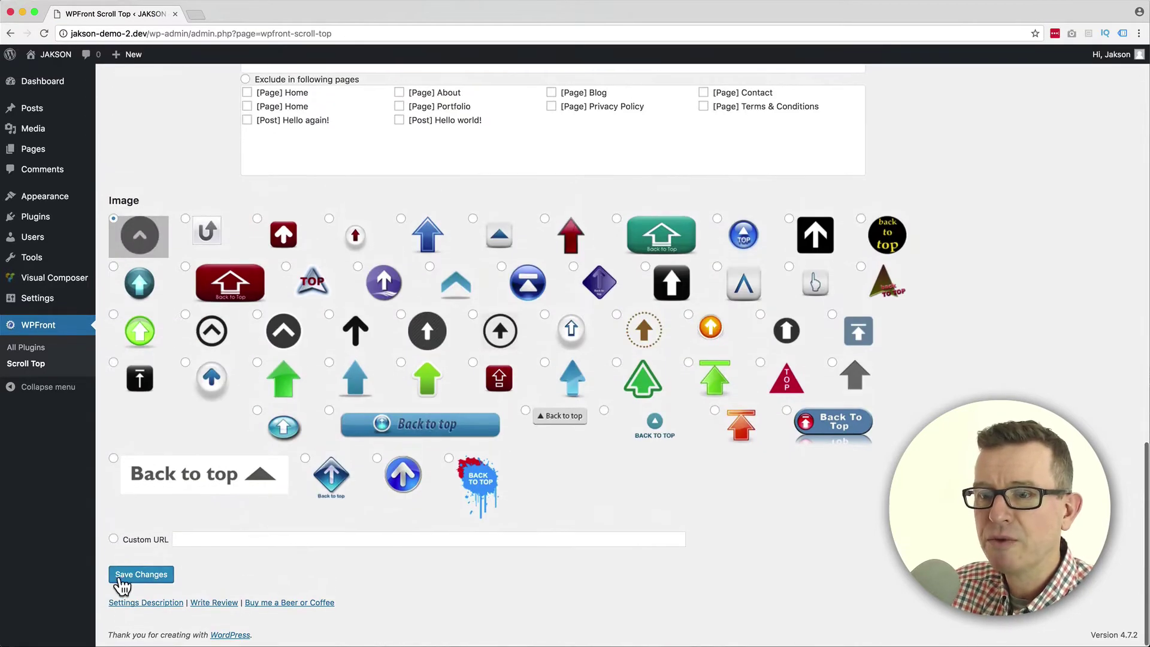
click(125, 582)
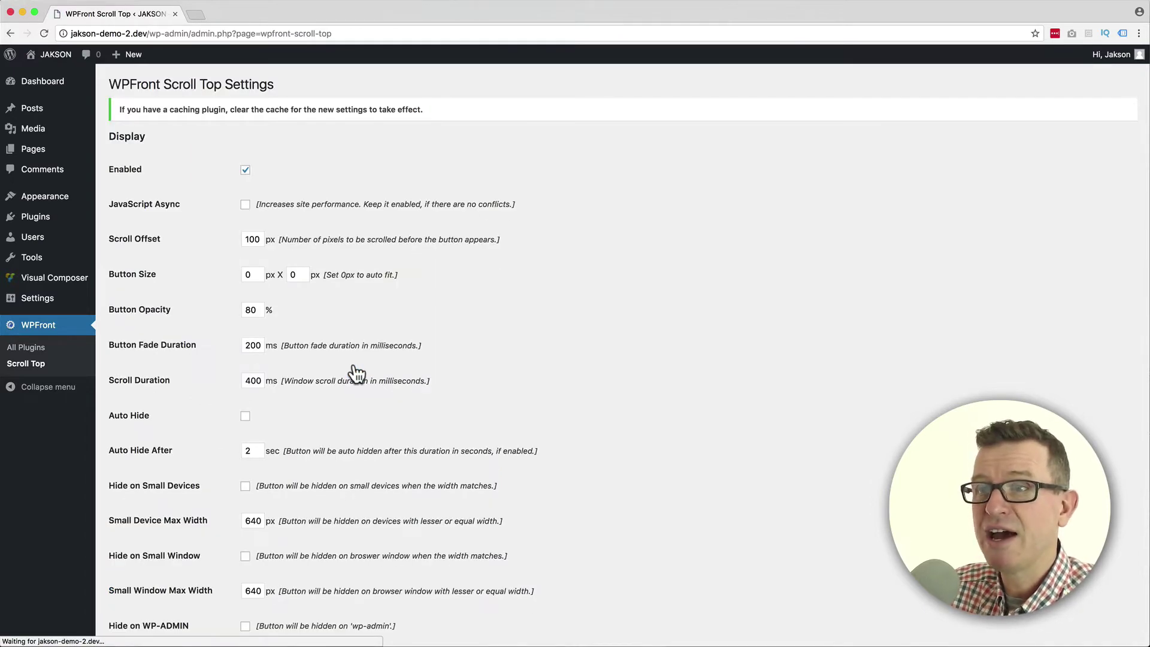
key(super+Tab)
key(super+Tab)
key(super+Tab)
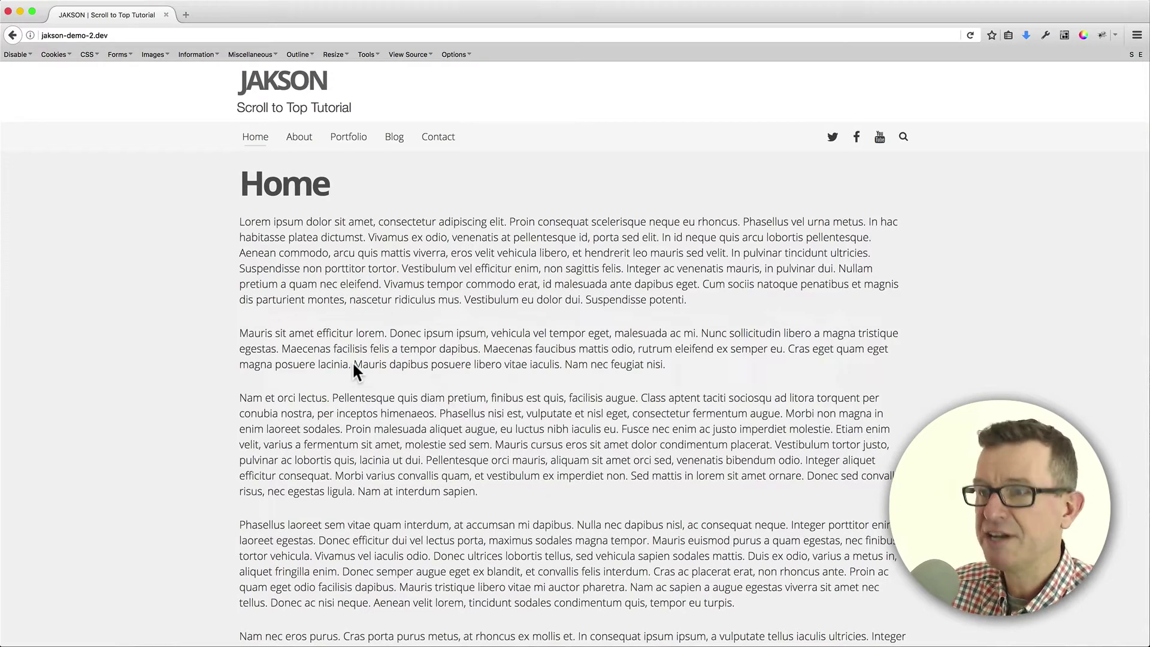
scroll(597, 552, down, 1)
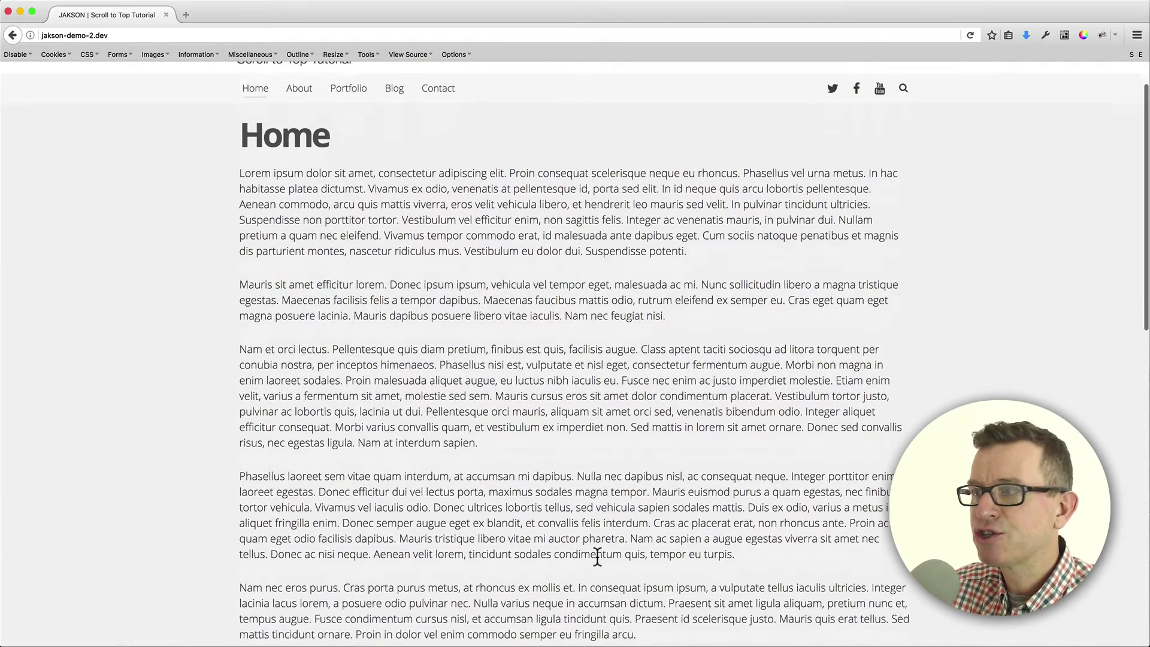
scroll(597, 552, down, 5)
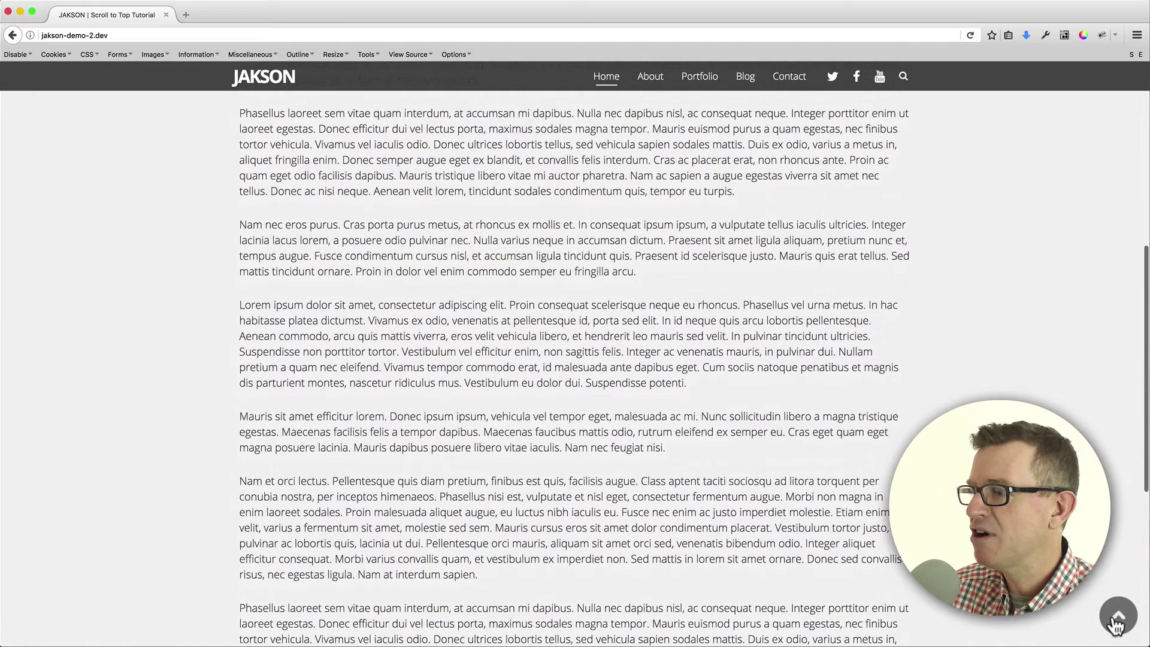
Use the new scroll-to-top button at bottom right to return to the top of the home page.
click(1116, 623)
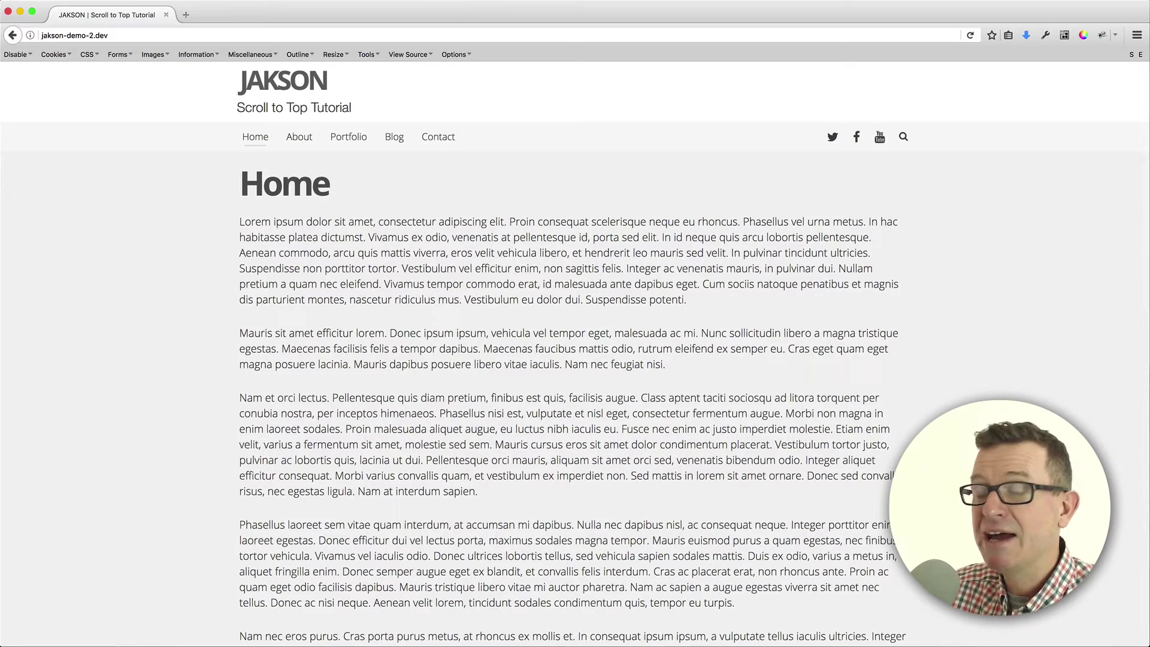
key(super+Tab)
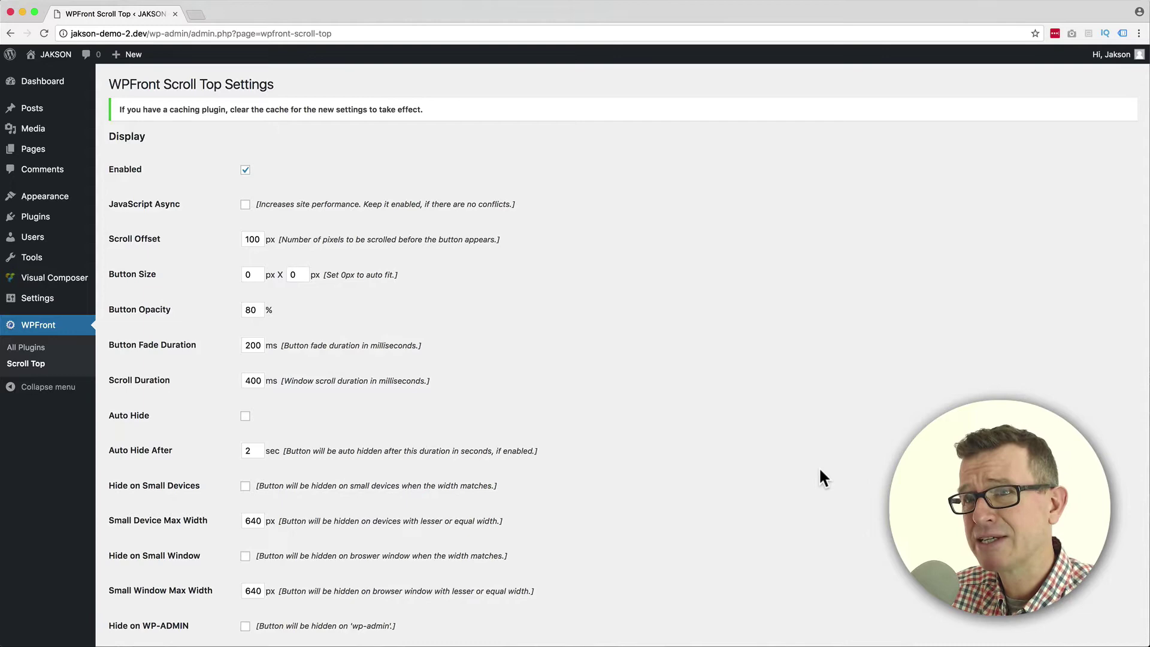
scroll(819, 470, down, 2)
scroll(820, 470, down, 3)
scroll(820, 469, down, 2)
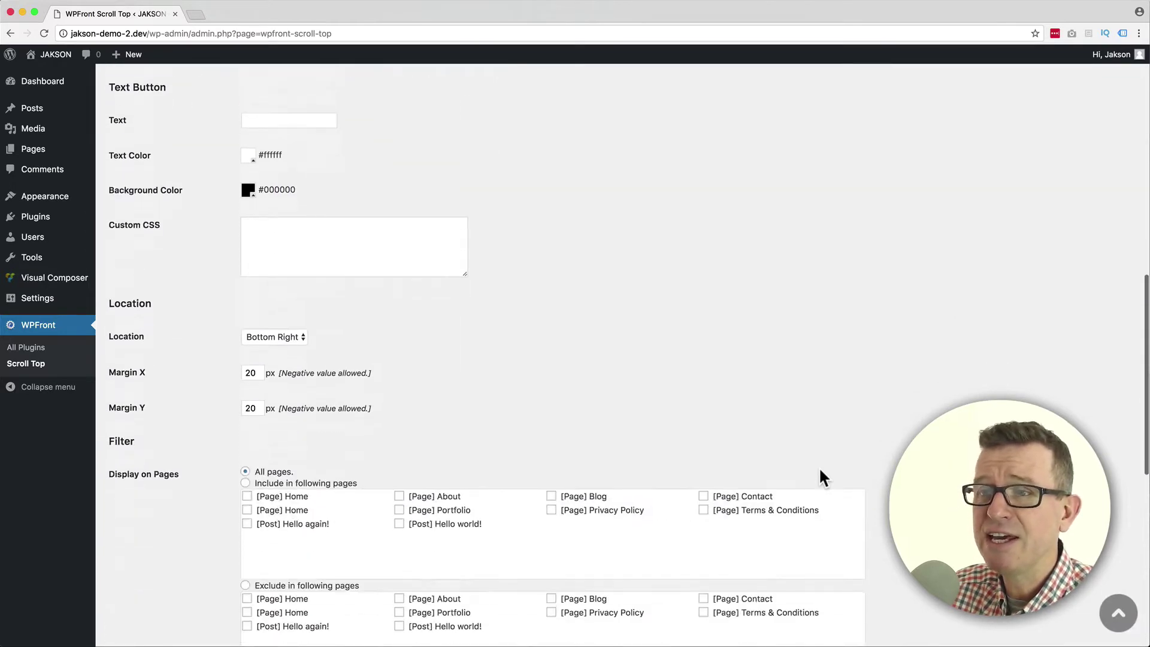
scroll(820, 470, down, 4)
scroll(819, 470, down, 1)
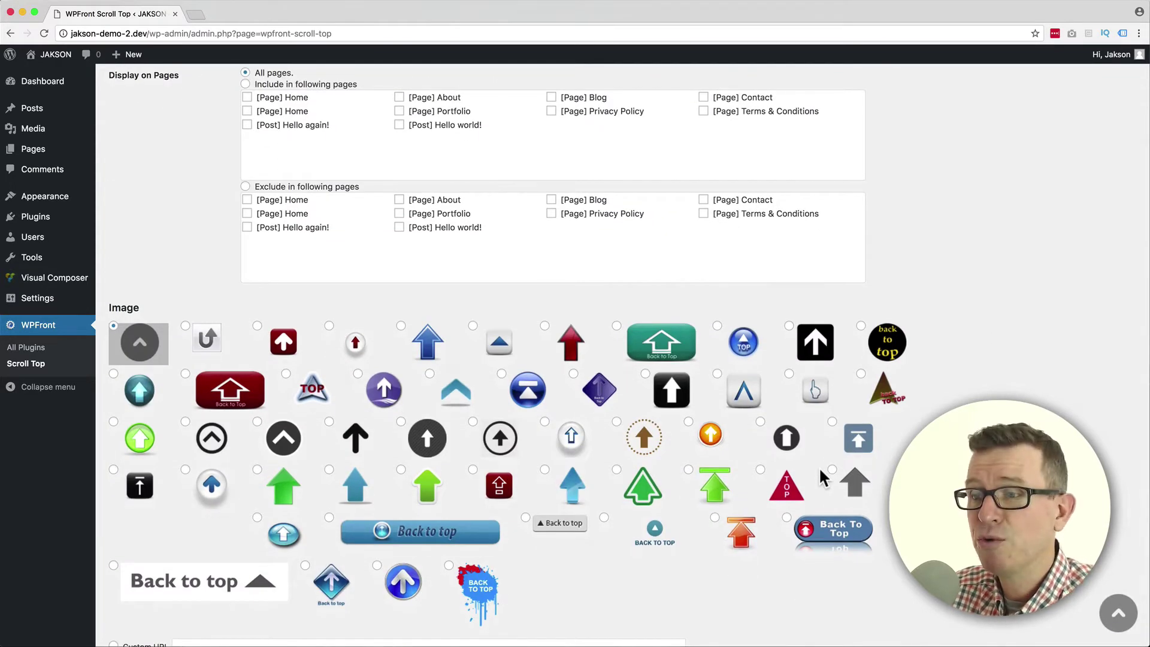
Select the outlined circled-arrow button image and save the changes.
click(187, 431)
scroll(239, 476, down, 3)
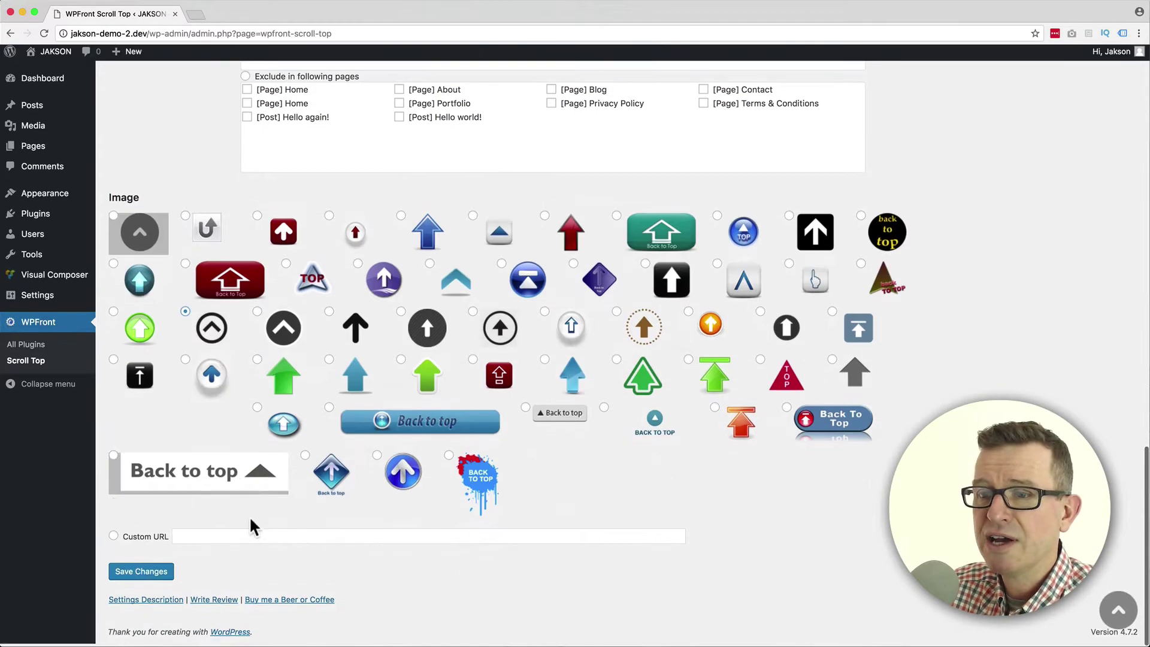
click(147, 574)
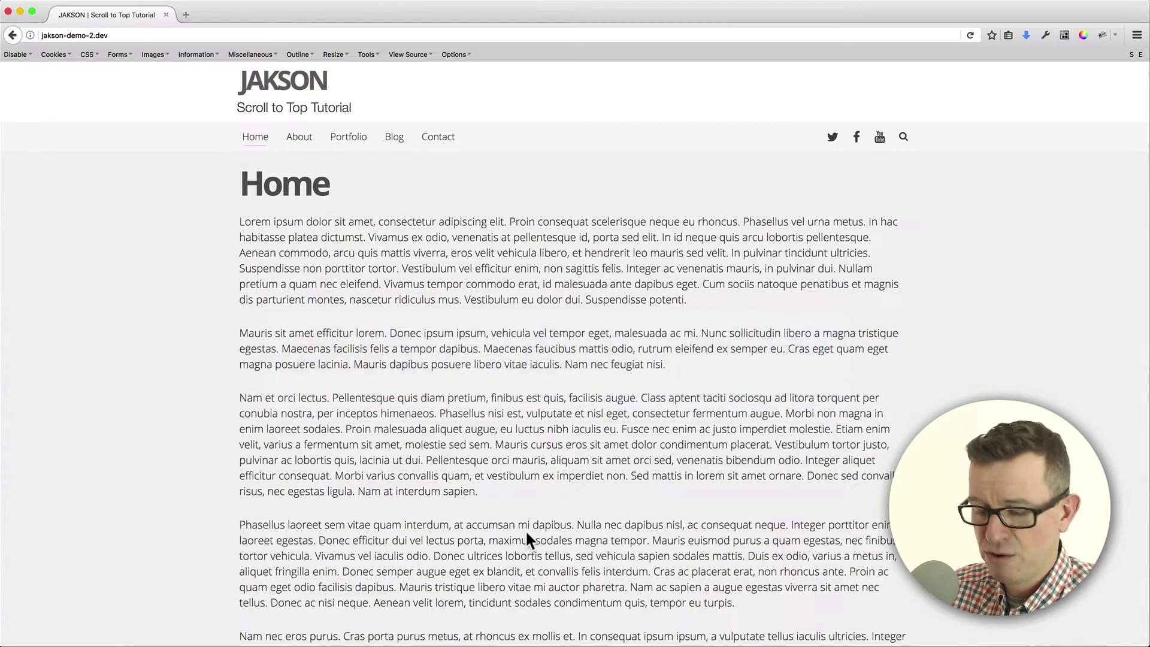
scroll(454, 569, down, 2)
scroll(454, 569, down, 3)
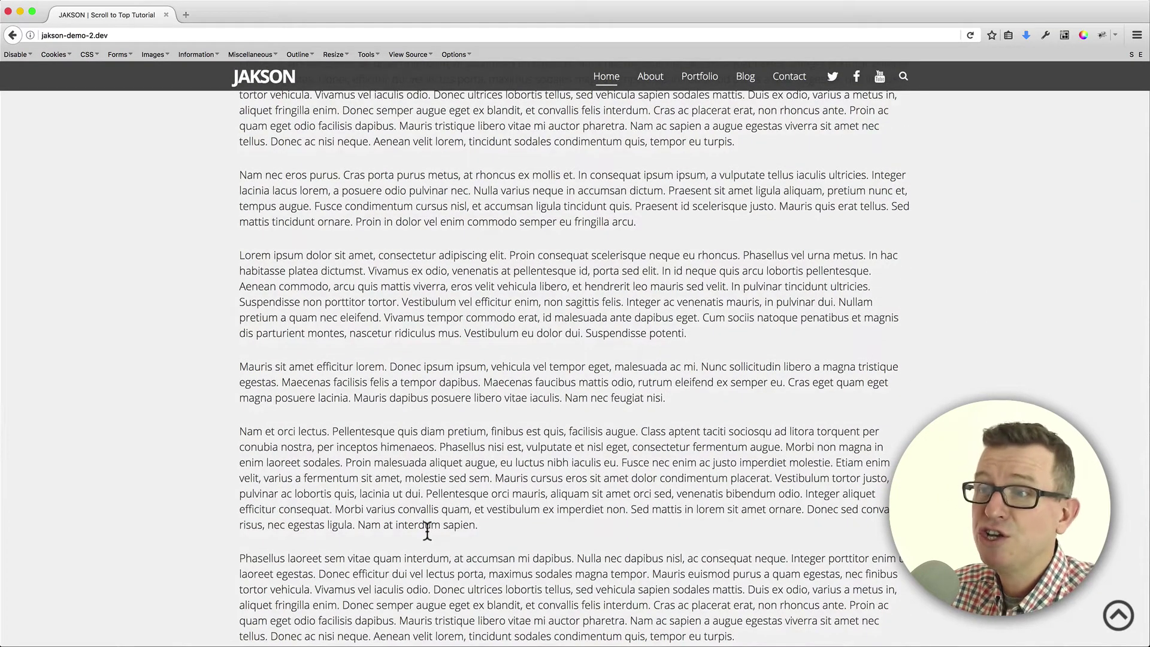
scroll(451, 523, down, 1)
scroll(451, 524, down, 10)
scroll(450, 524, down, 3)
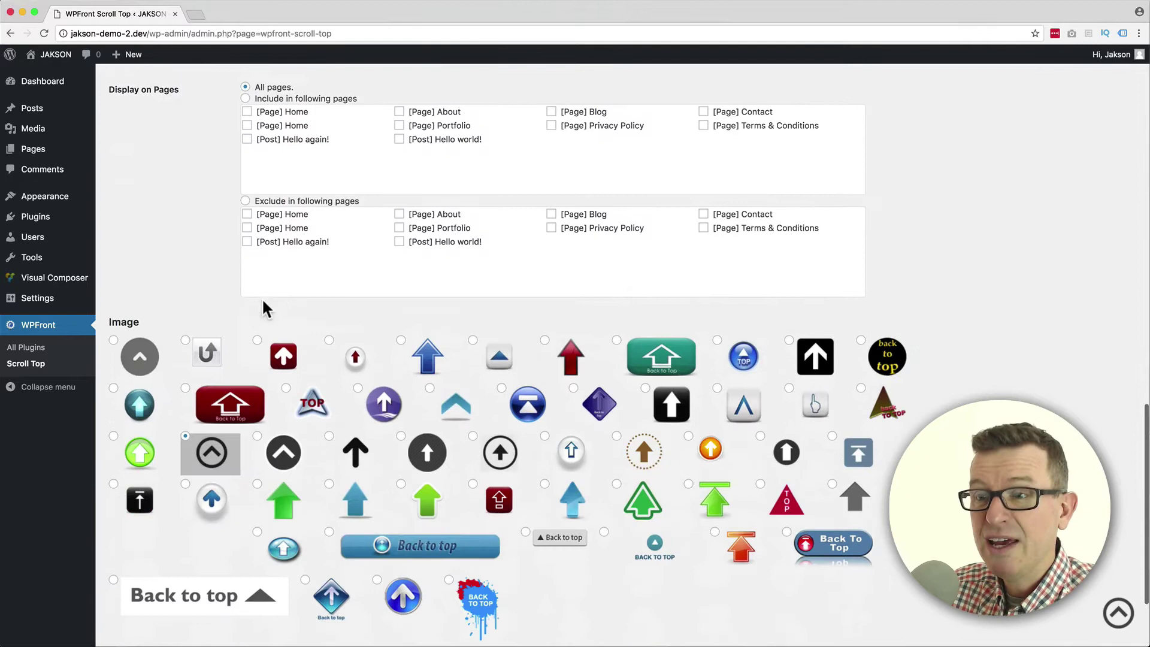
scroll(267, 580, down, 1)
scroll(270, 589, down, 2)
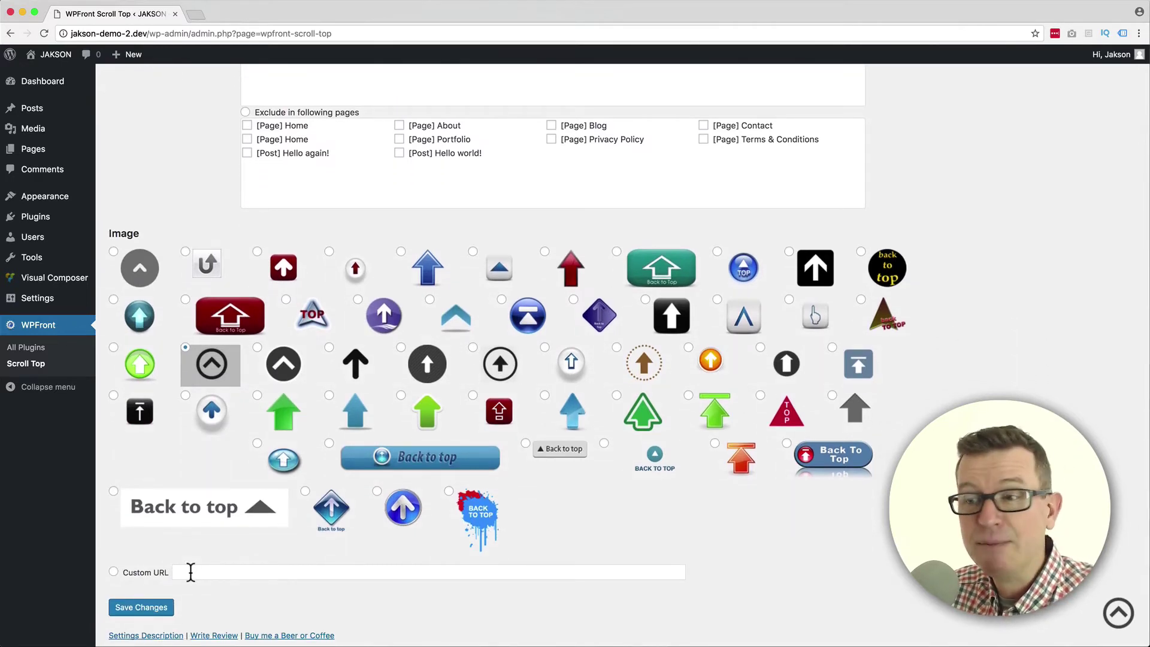
scroll(208, 573, up, 1)
scroll(207, 575, up, 5)
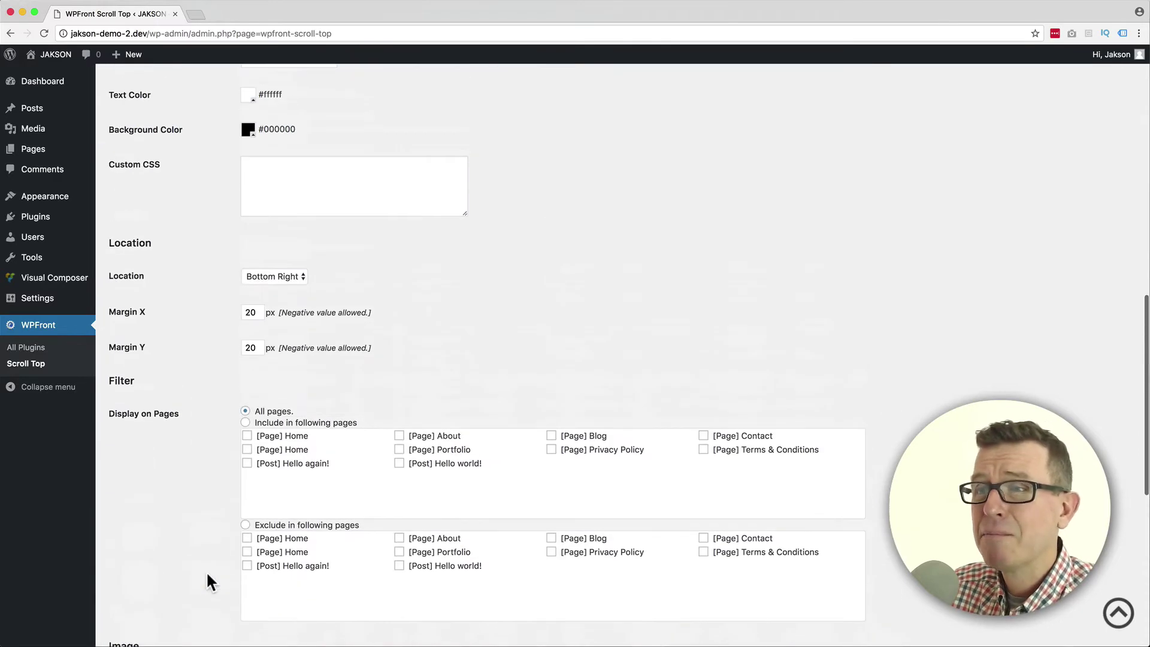
scroll(208, 578, up, 2)
scroll(207, 579, up, 1)
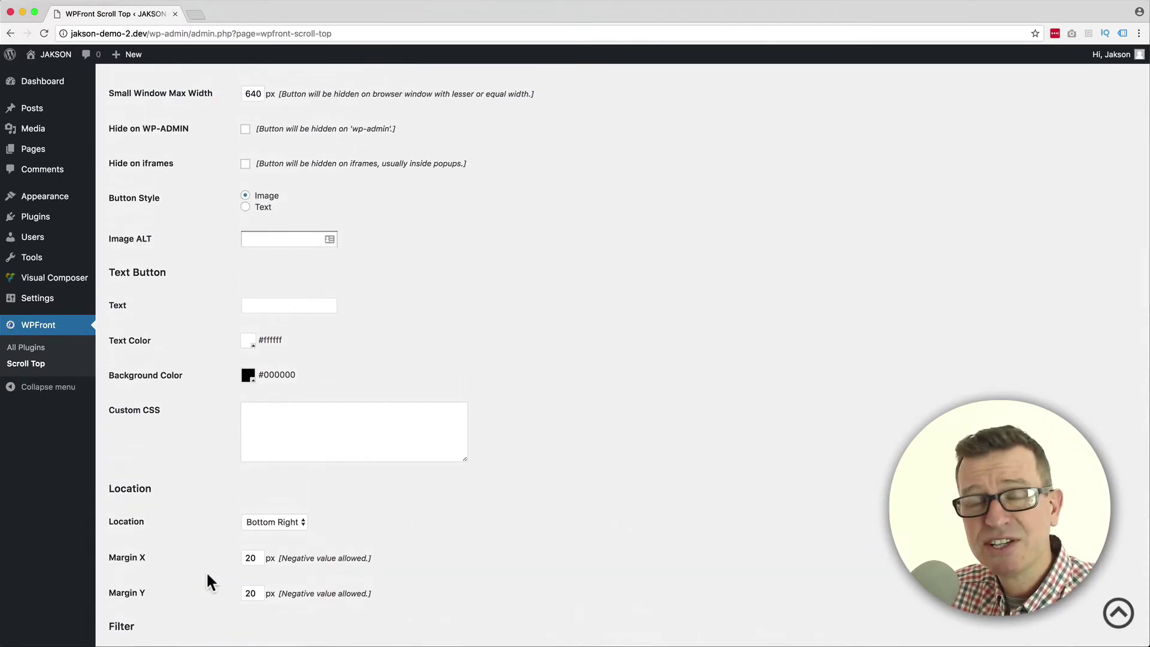
scroll(208, 576, up, 1)
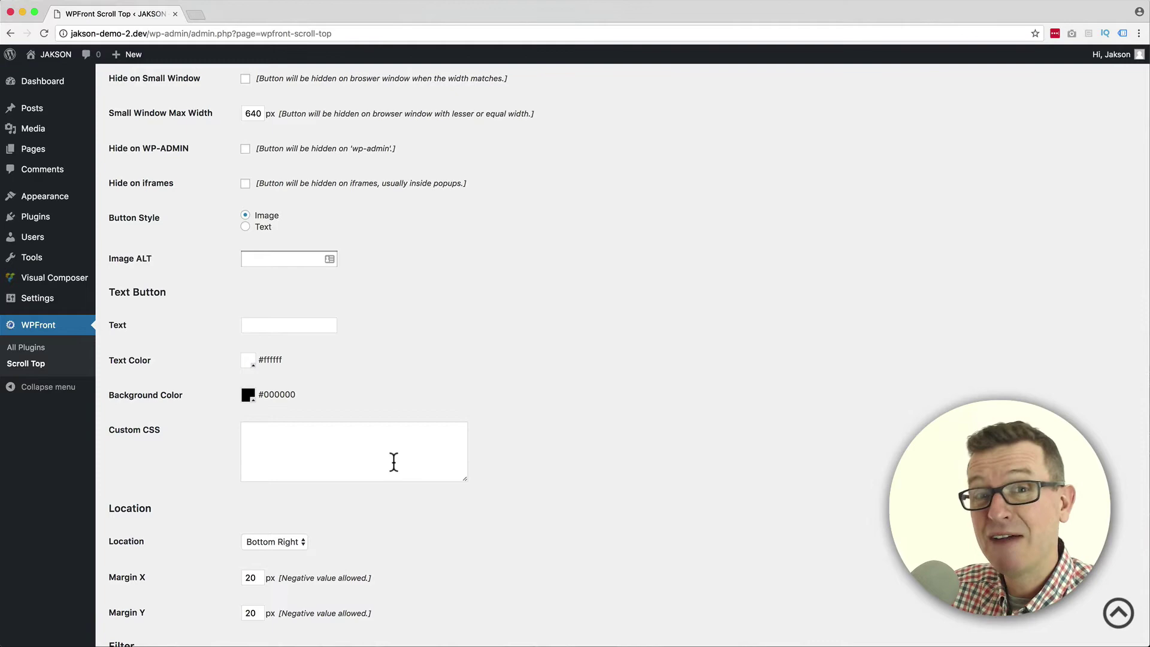
click(1117, 615)
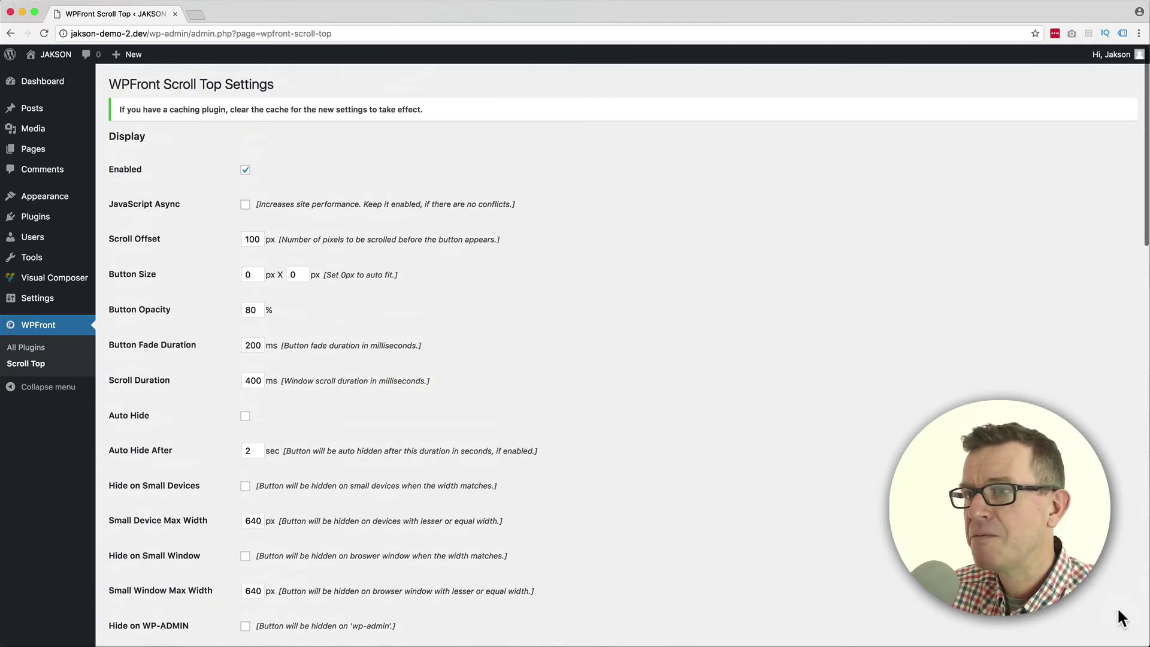
scroll(706, 580, down, 3)
scroll(706, 579, down, 2)
scroll(706, 579, down, 1)
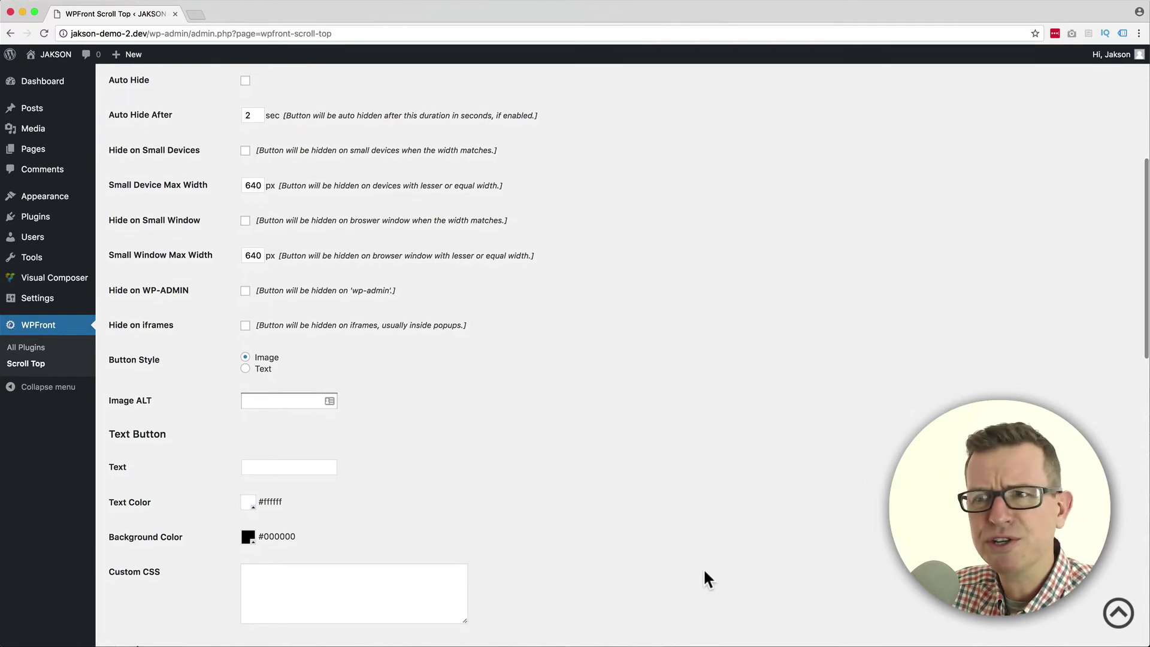